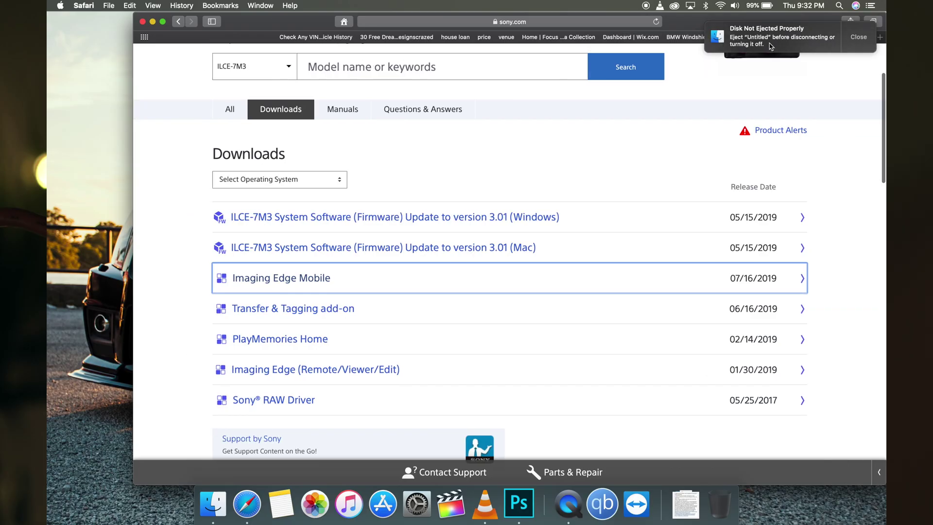
# Go to the ILCE-7M3 downloads list and open the firmware 3.01 (Mac) page
pyautogui.click(859, 39)
pyautogui.scroll(5, 328, 218)
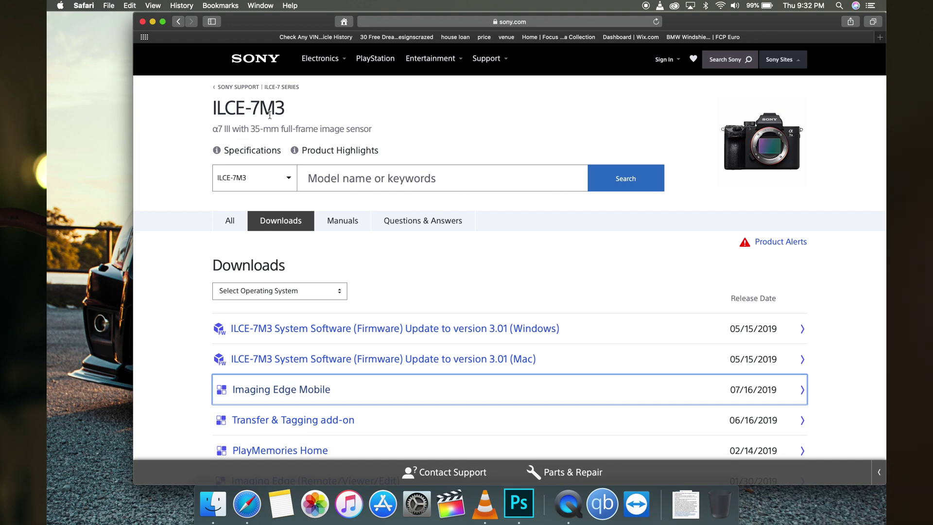
pyautogui.click(230, 221)
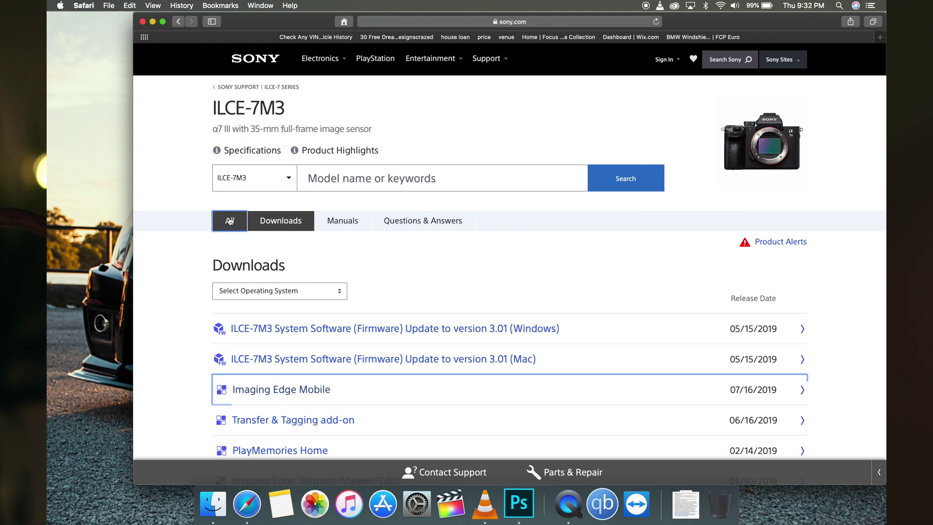
pyautogui.click(276, 225)
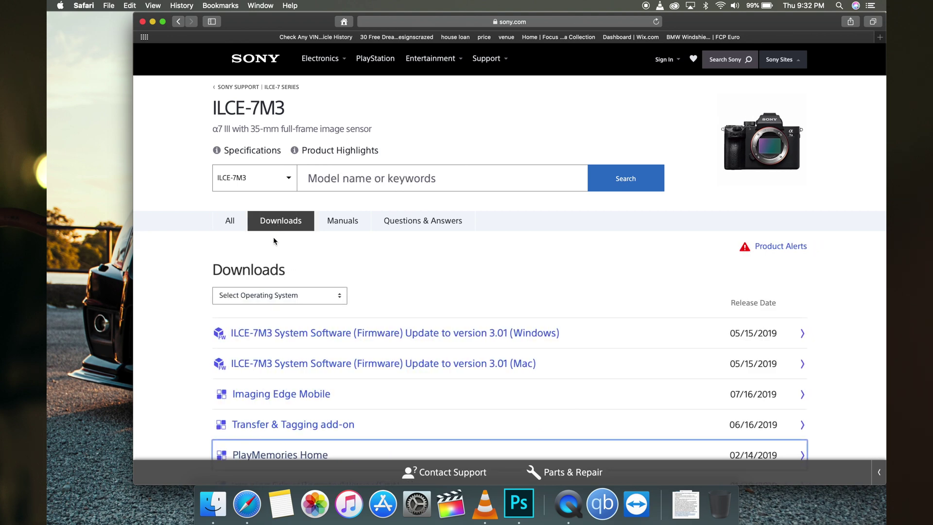
pyautogui.scroll(-3, 274, 241)
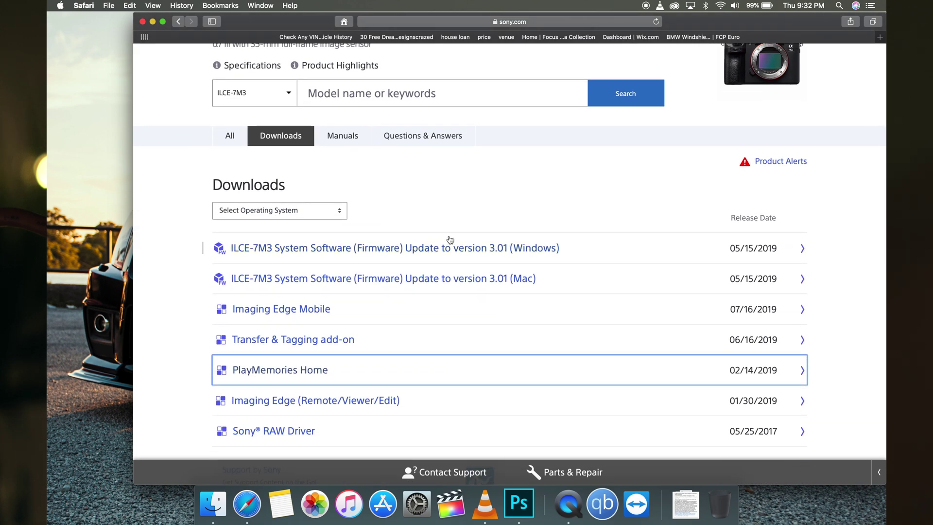
pyautogui.click(450, 281)
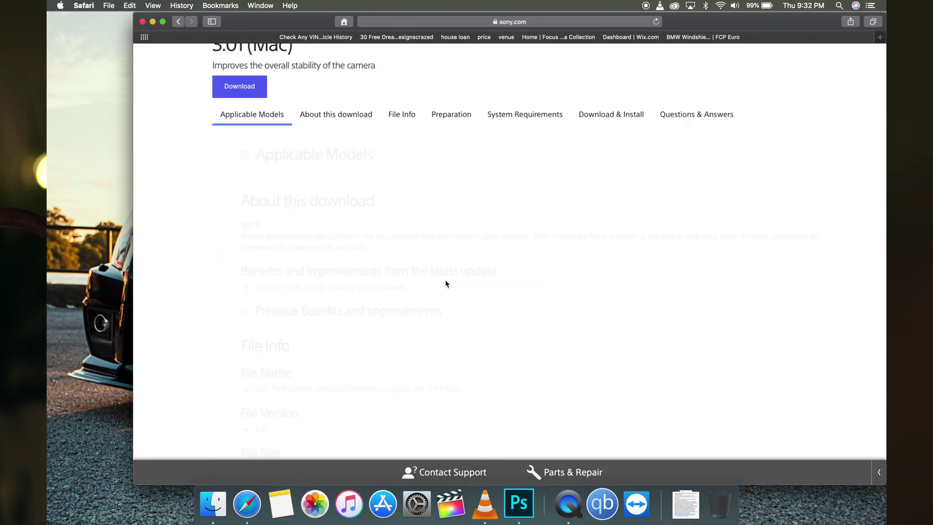
# Start the Mac firmware download and accept the licence agreement
pyautogui.scroll(-3, 399, 258)
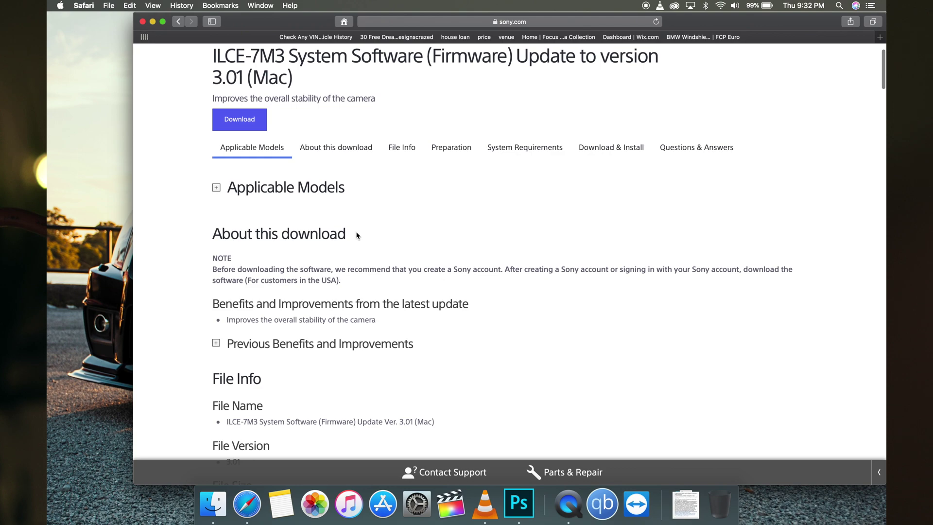
pyautogui.click(254, 124)
pyautogui.scroll(-15, 336, 219)
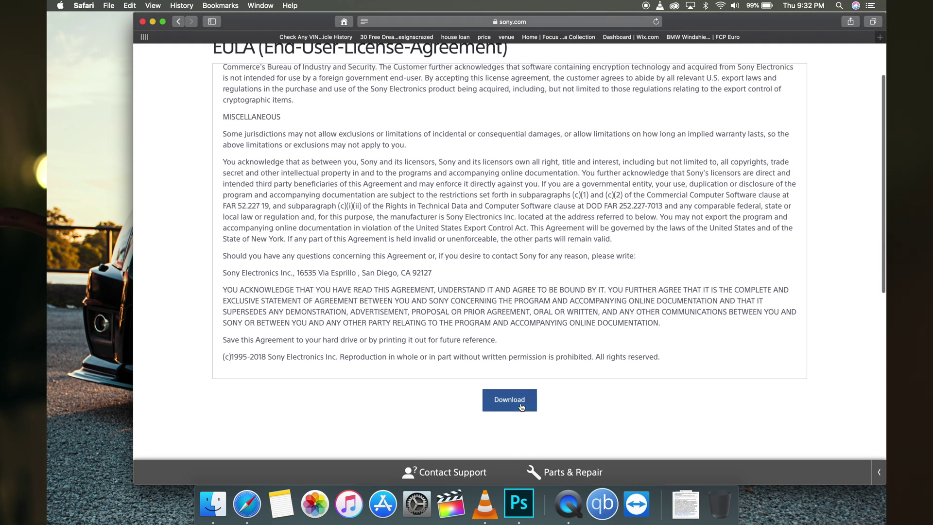
pyautogui.click(510, 399)
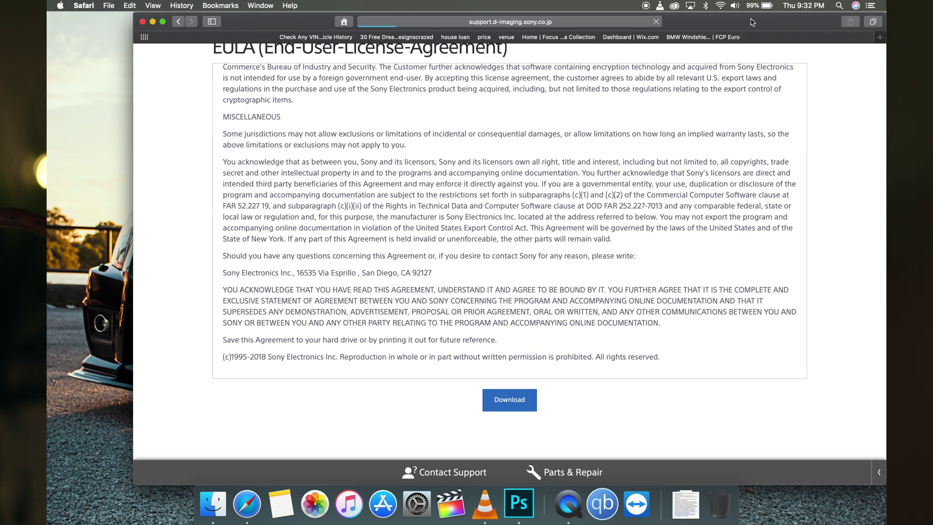
pyautogui.moveTo(752, 22); pyautogui.dragTo(706, 19)
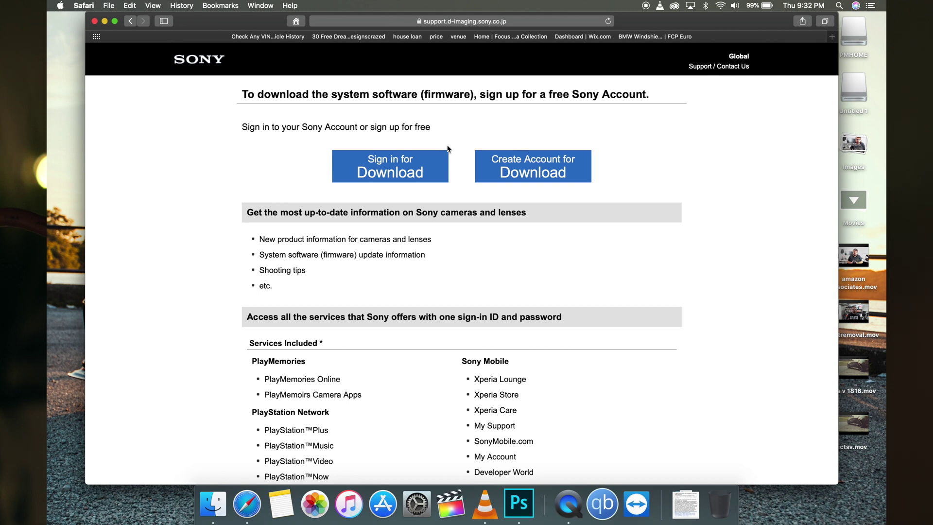
# Sign in to the Sony account, download Update_ILCE7M3V301.dmg (303.4 MB) and reveal it in Finder
pyautogui.click(410, 165)
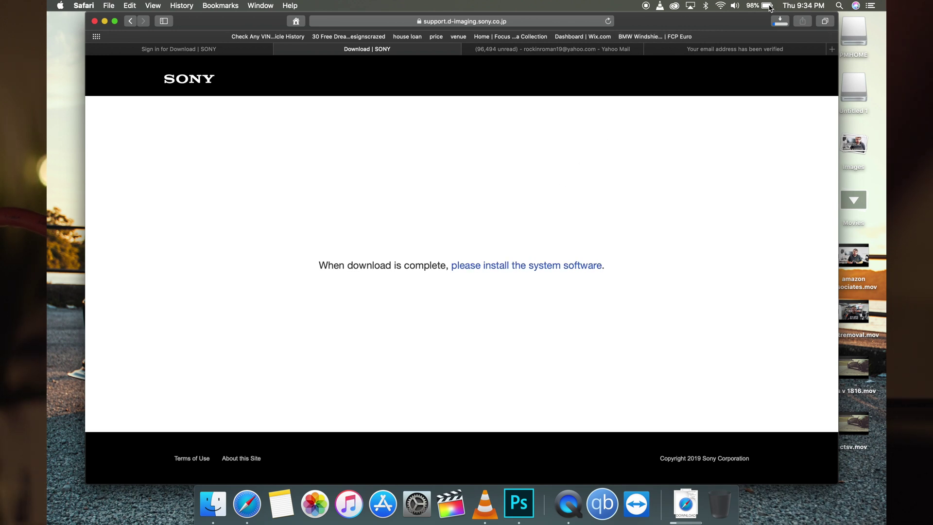
pyautogui.click(780, 21)
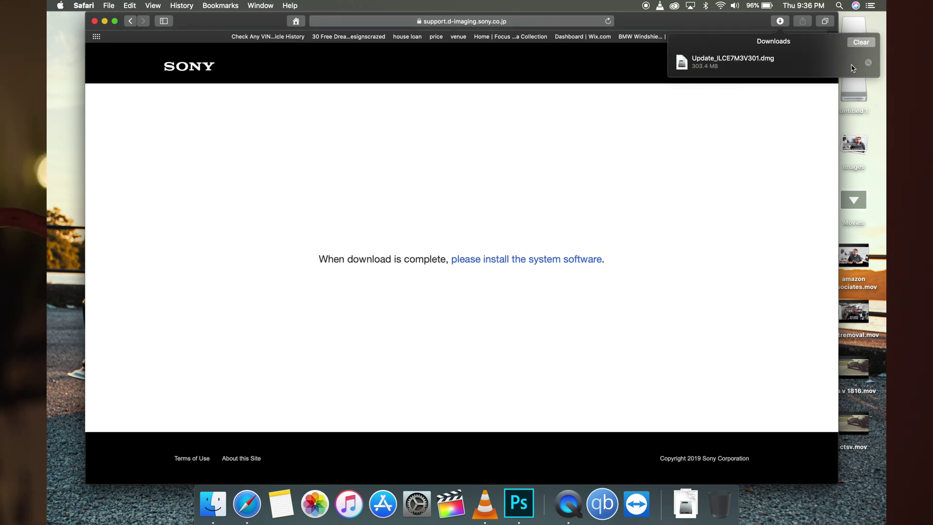
pyautogui.click(869, 63)
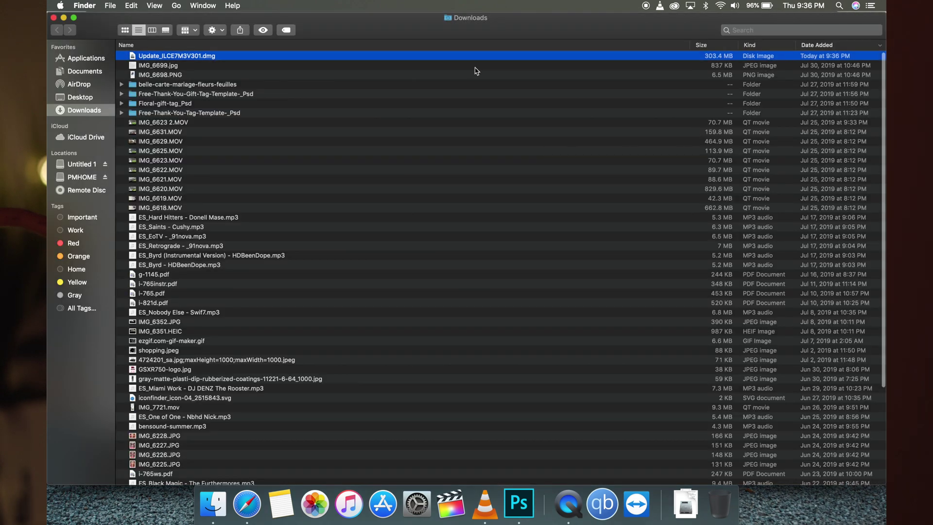
# Mount Update_ILCE7M3V301.dmg, close the Downloads window, and launch UpdateSettingTool from the image
pyautogui.doubleClick(463, 58)
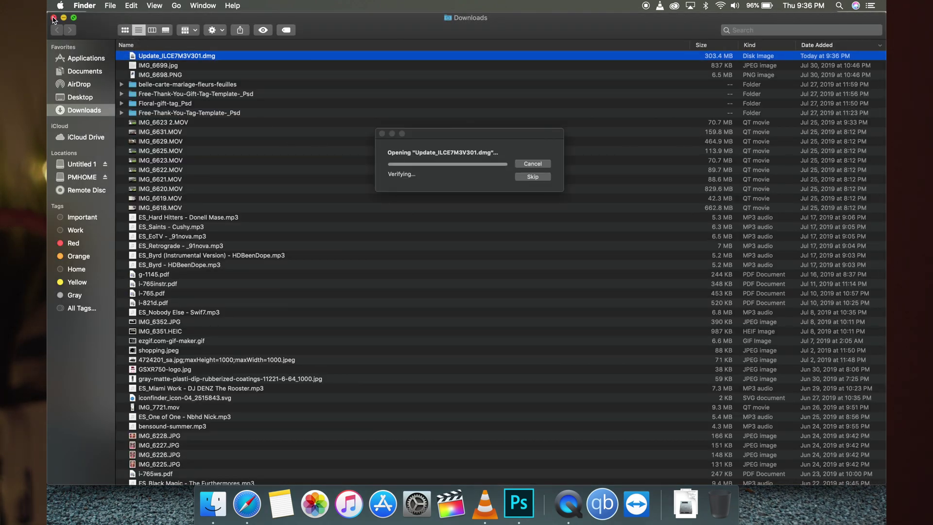
pyautogui.click(54, 18)
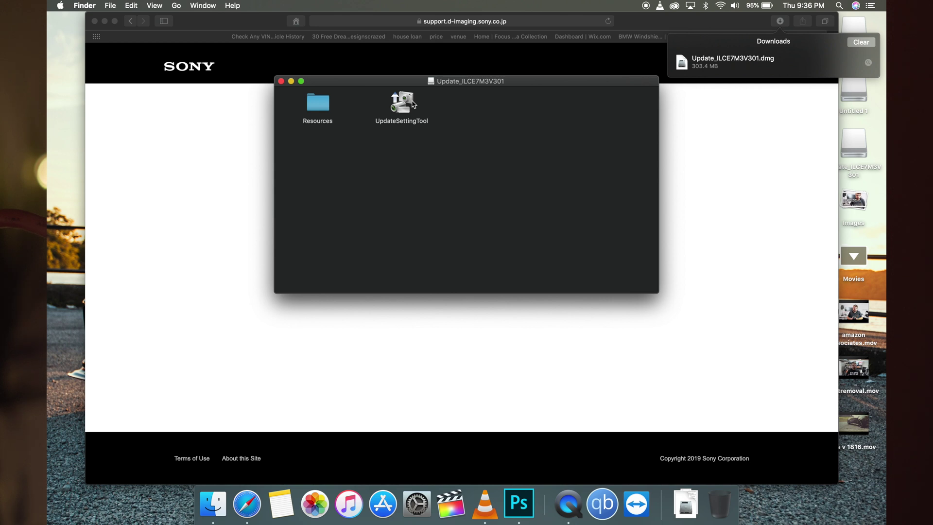
pyautogui.doubleClick(412, 103)
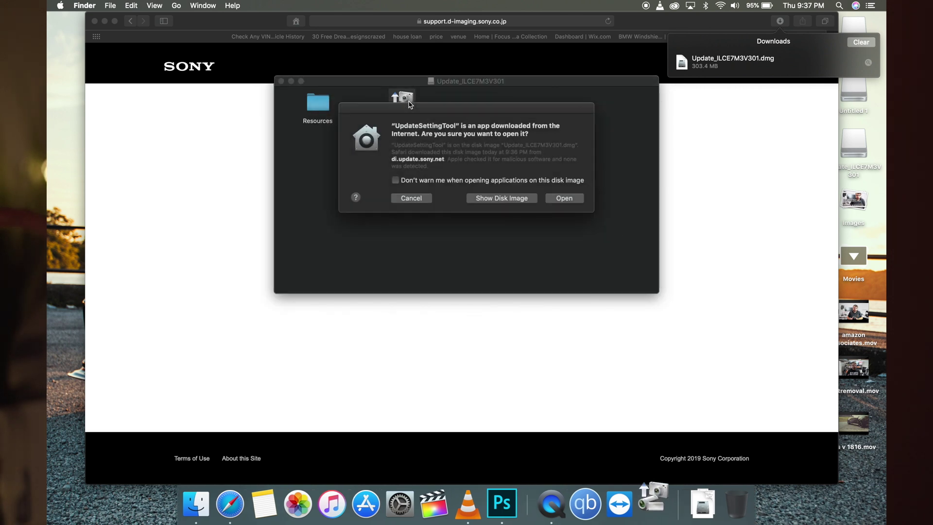
# Confirm opening UpdateSettingTool and authorise it with the administrator password
pyautogui.click(566, 199)
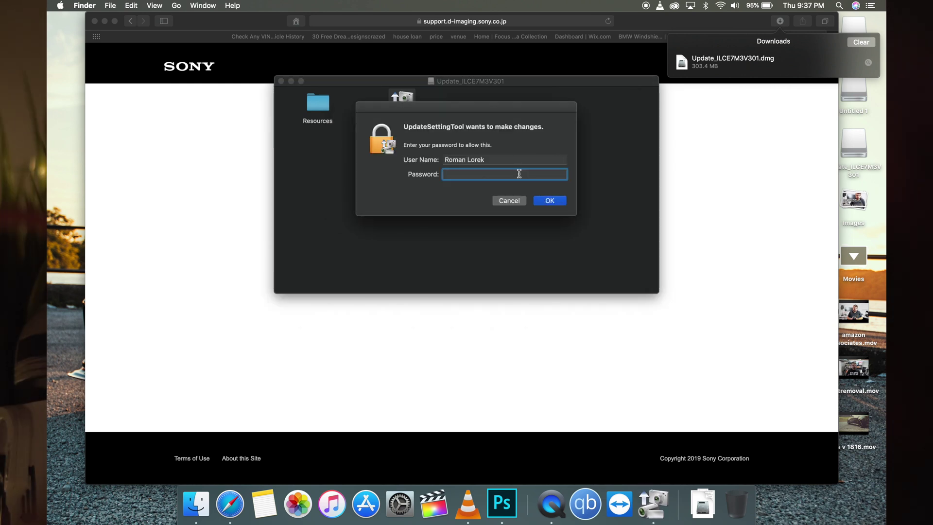
pyautogui.write('•••••••••')
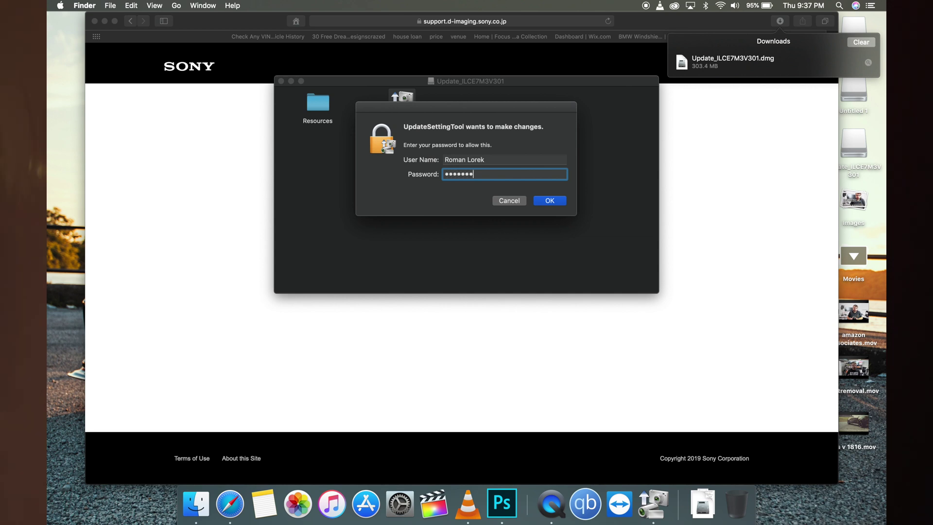
pyautogui.press('Return')
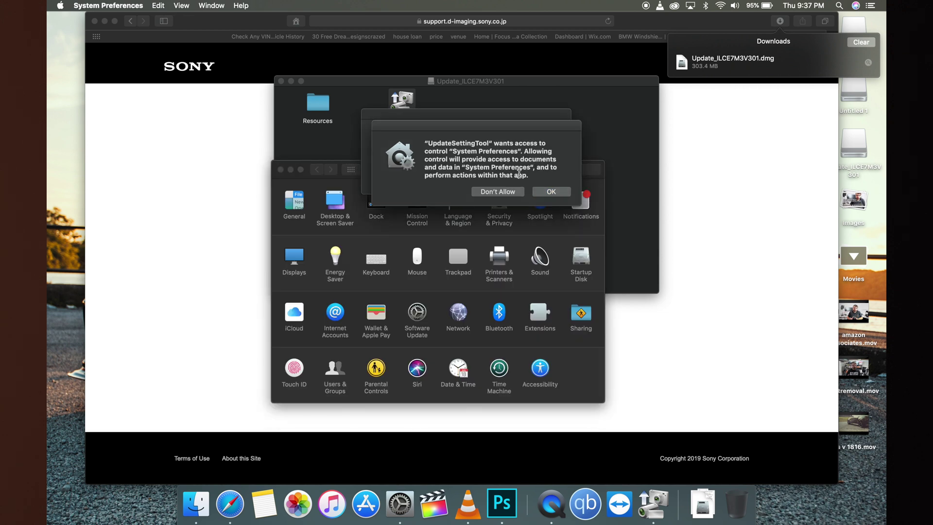
# Let UpdateSettingTool control System Preferences and open Security & Privacy for the blocked extension
pyautogui.click(550, 192)
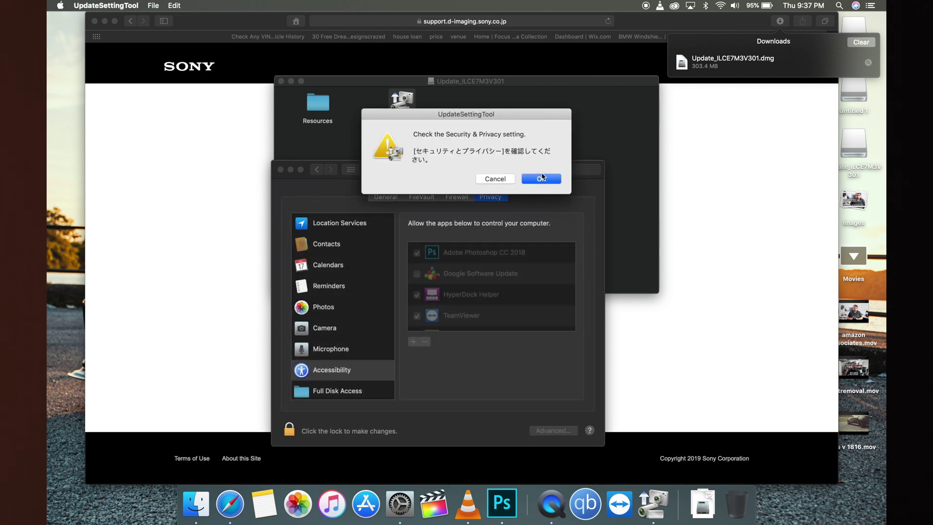
pyautogui.click(505, 180)
pyautogui.click(506, 180)
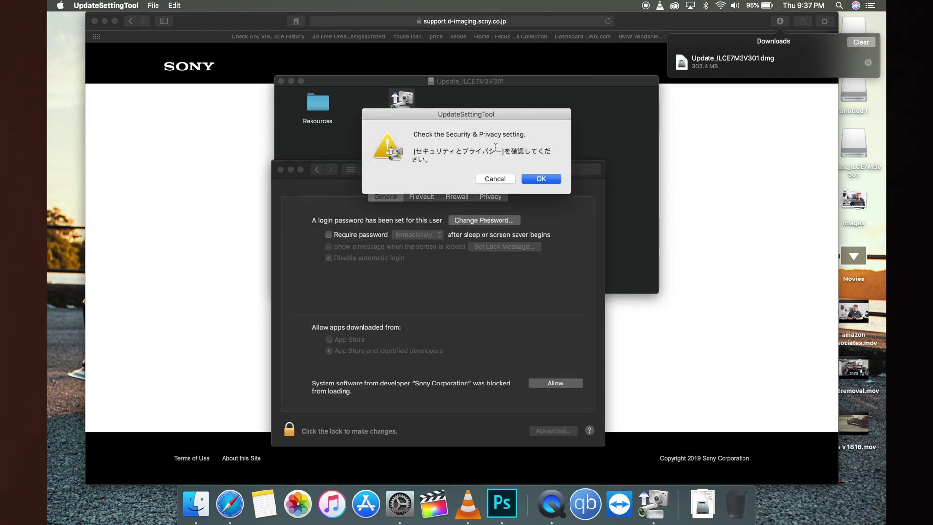
pyautogui.click(531, 180)
pyautogui.click(543, 180)
# Unlock Security & Privacy with the account password and allow Sony Corporation's system software
pyautogui.click(543, 180)
pyautogui.click(425, 321)
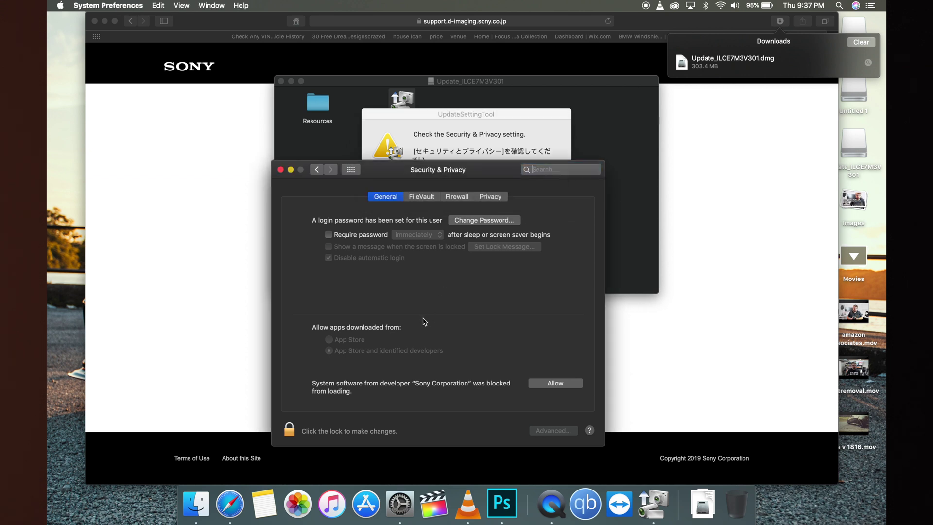
pyautogui.click(297, 432)
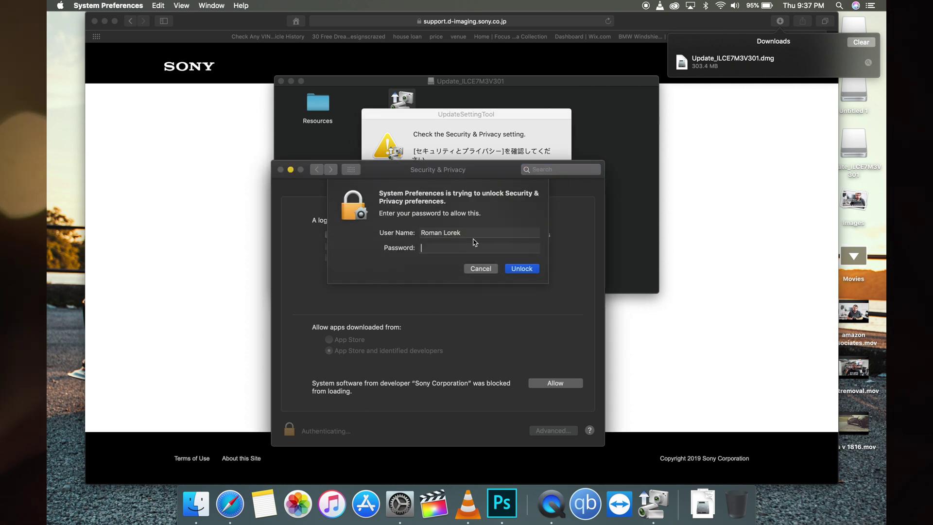
pyautogui.write('*********')
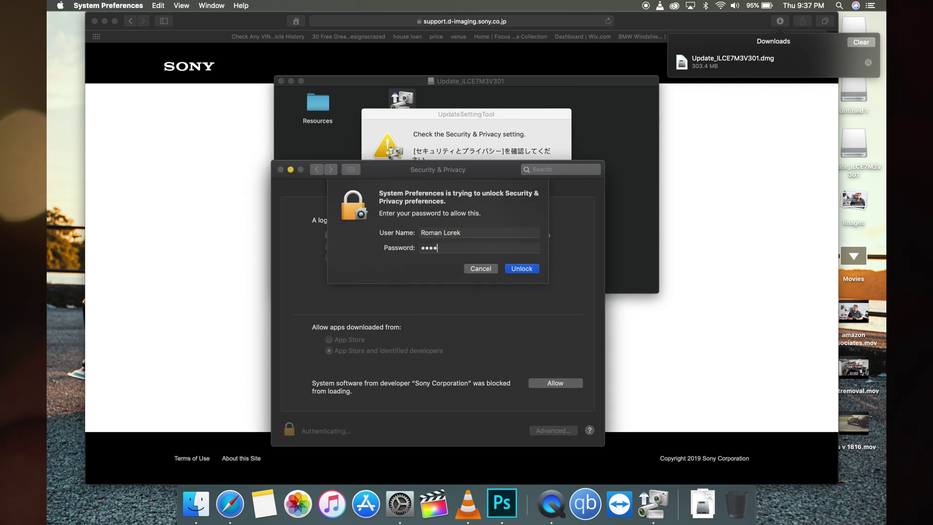
pyautogui.write('*')
pyautogui.press('Return')
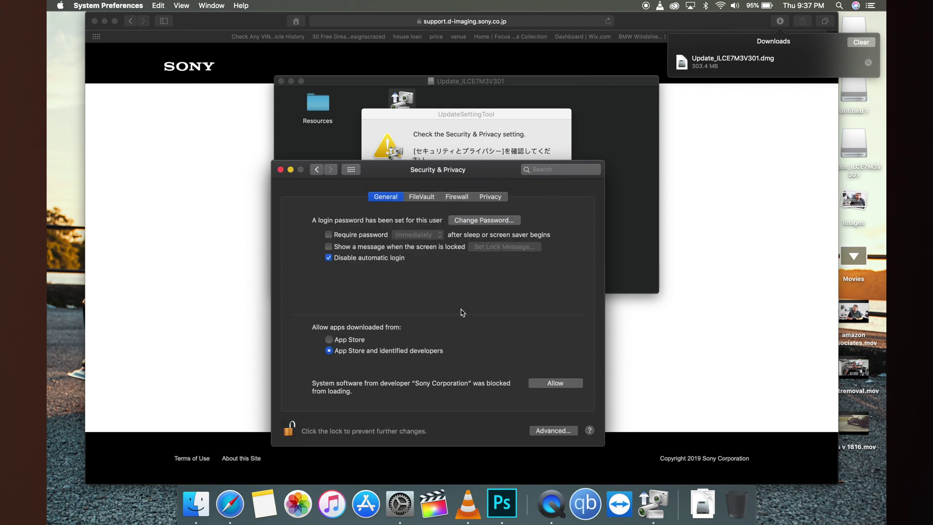
pyautogui.click(551, 384)
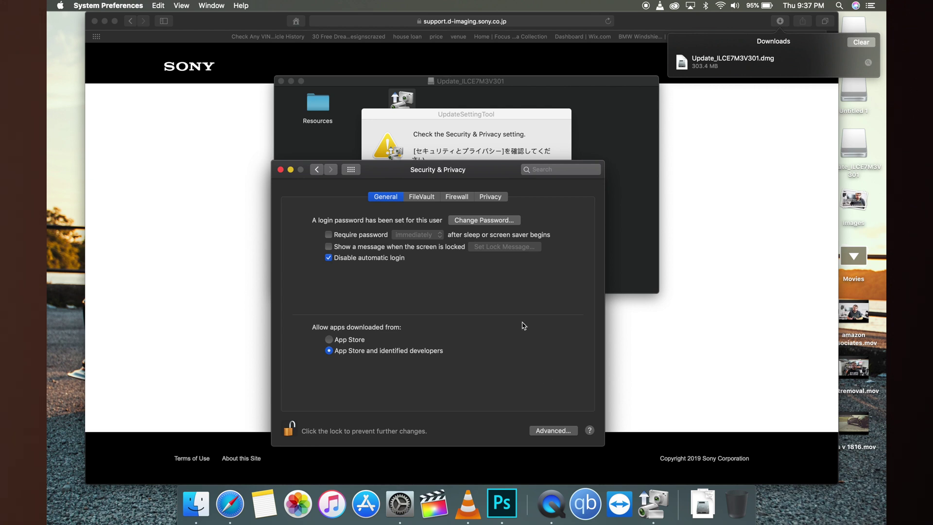
# Acknowledge UpdateSettingTool's security and USB-cable notices and let it control Finder
pyautogui.click(485, 145)
pyautogui.click(535, 177)
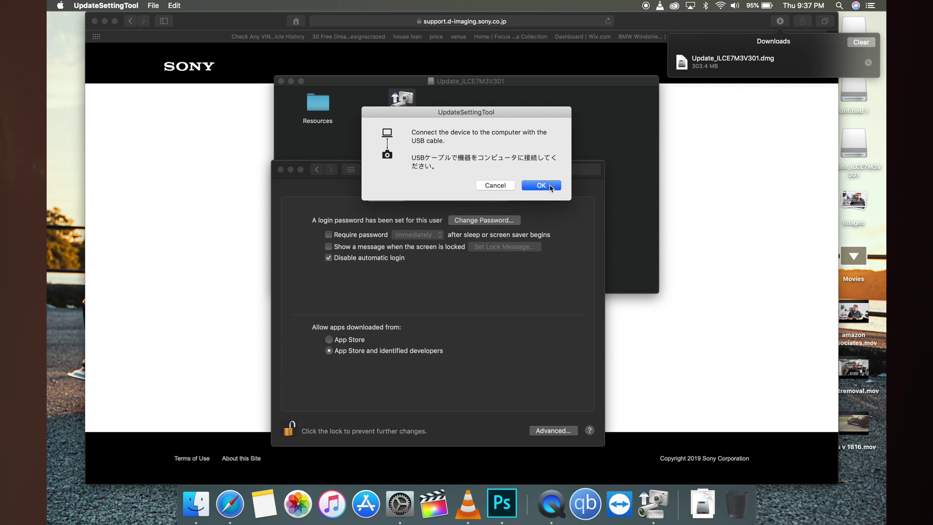
pyautogui.click(551, 187)
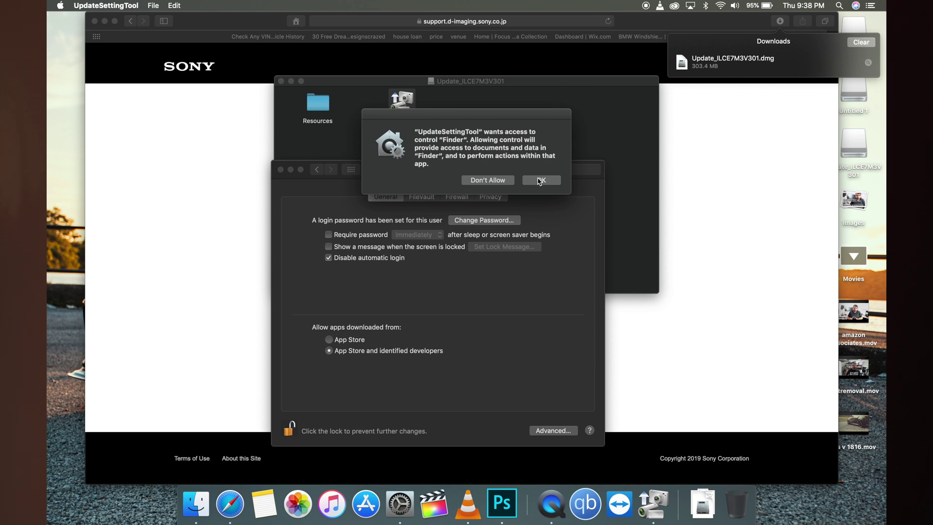
pyautogui.click(541, 180)
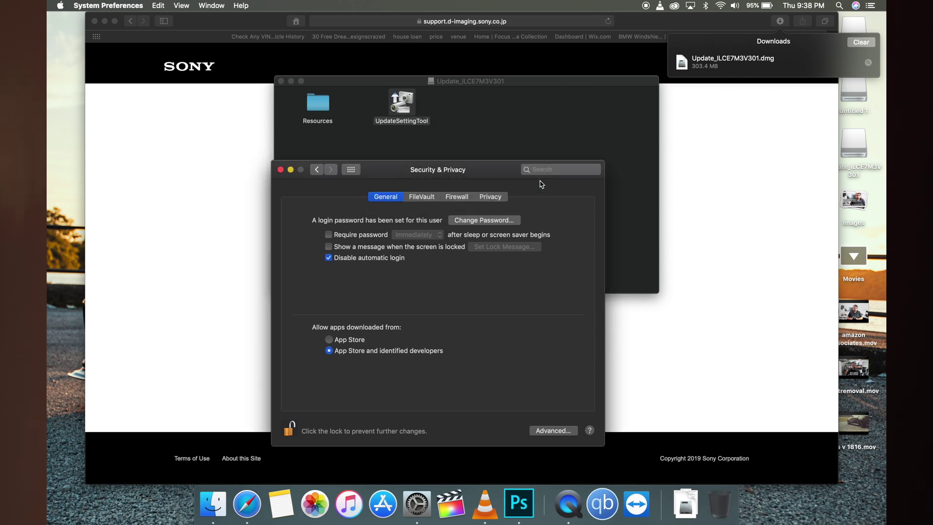
# From the disk image's Resources folder, launch SystemSoftwareUpdater and confirm the internet-download warning
pyautogui.click(280, 170)
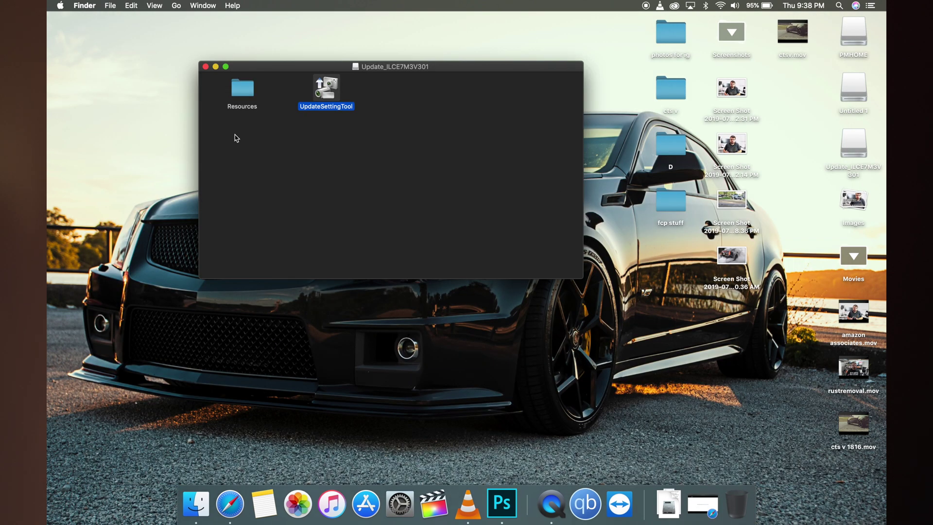
pyautogui.click(246, 92)
pyautogui.doubleClick(247, 92)
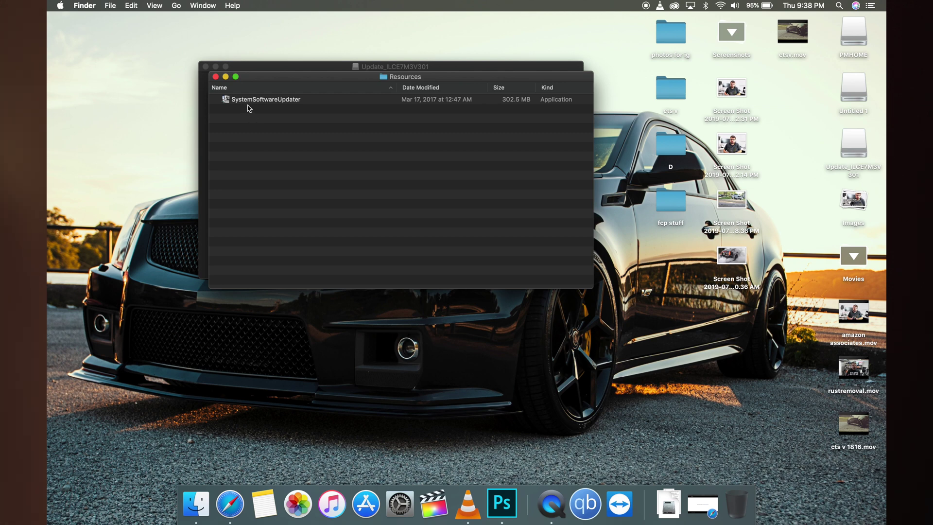
pyautogui.click(250, 103)
pyautogui.moveTo(263, 84); pyautogui.dragTo(334, 139)
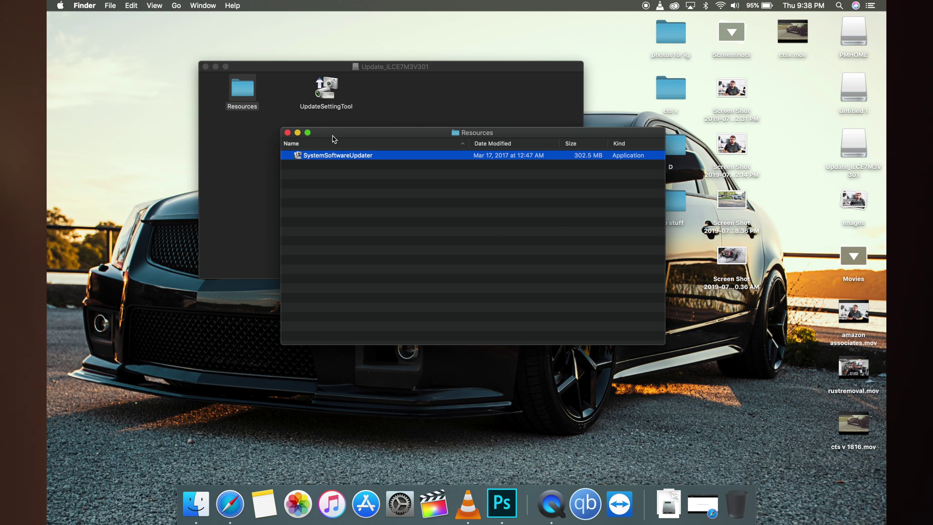
pyautogui.doubleClick(341, 156)
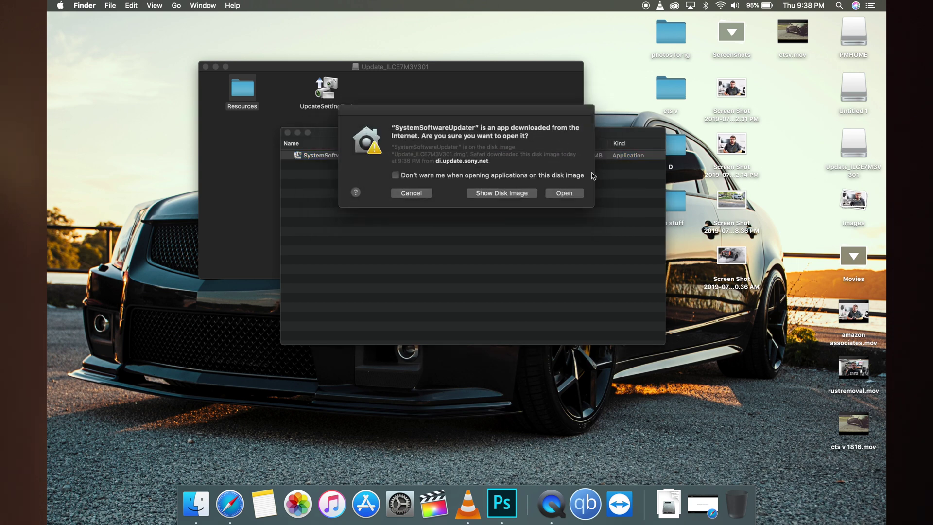
pyautogui.click(565, 194)
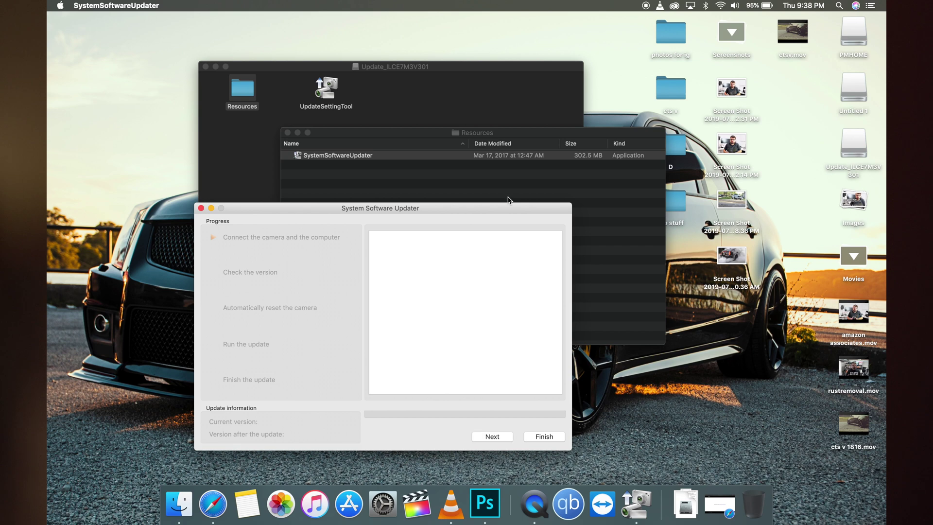
# Authorise the updater with the admin password, dismiss compatibility warnings, and verify the camera USB connection
pyautogui.moveTo(442, 214); pyautogui.dragTo(466, 118)
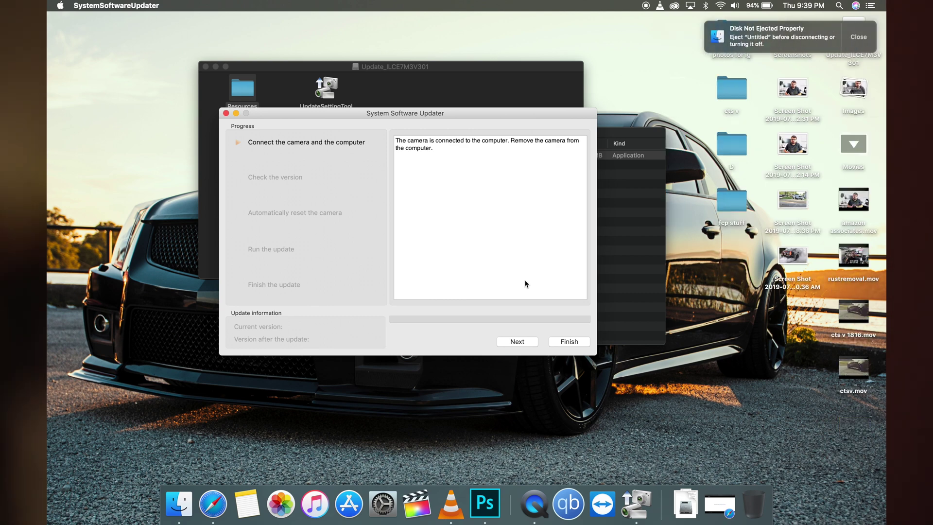
pyautogui.click(518, 341)
pyautogui.click(537, 184)
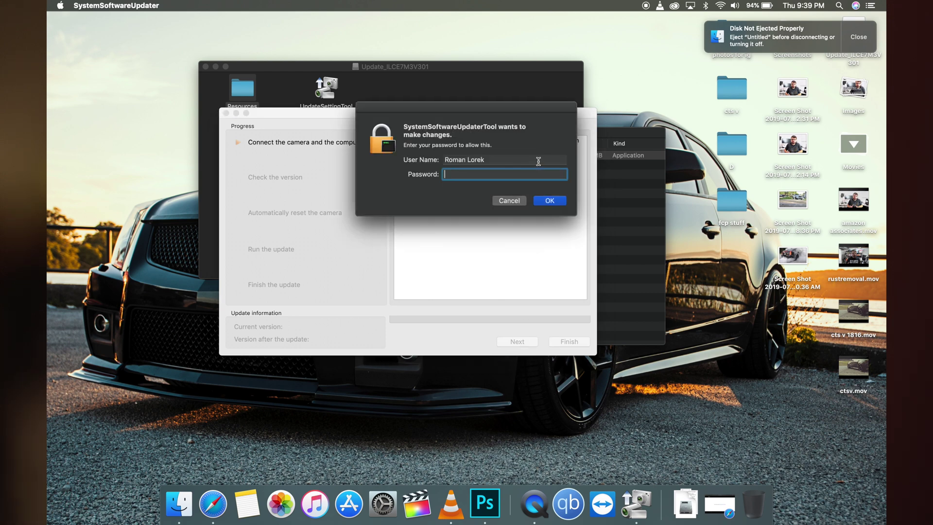
pyautogui.write('•••••••••••')
pyautogui.press('Return')
pyautogui.click(541, 185)
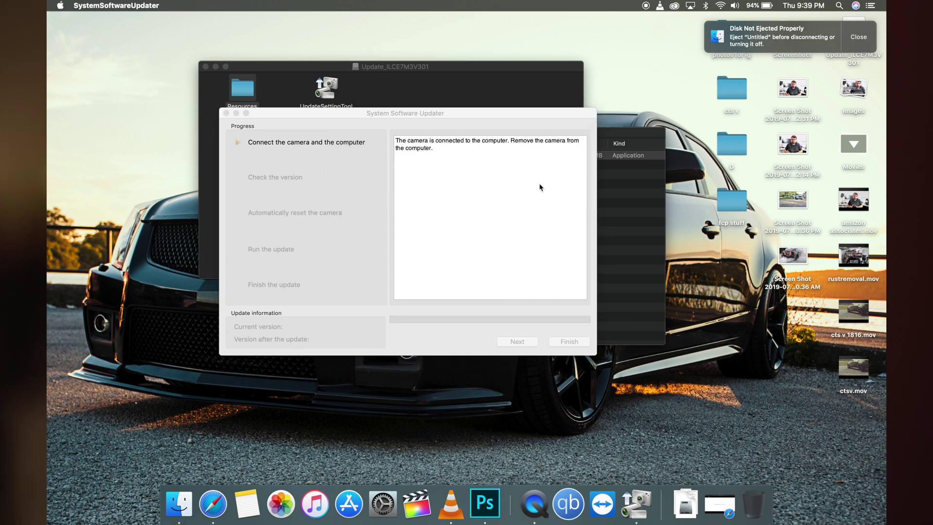
pyautogui.click(520, 342)
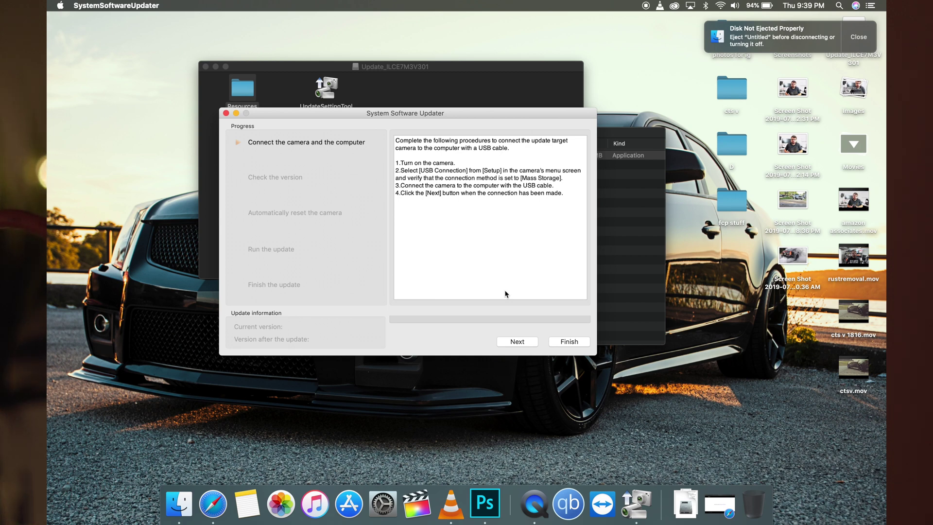
pyautogui.click(515, 341)
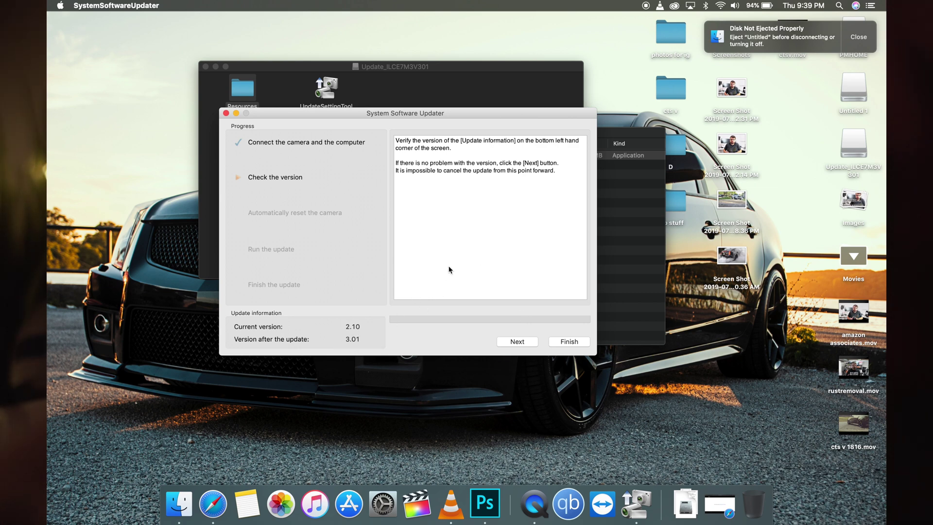
# Confirm the firmware change from version 2.10 to 3.01 and continue
pyautogui.click(517, 341)
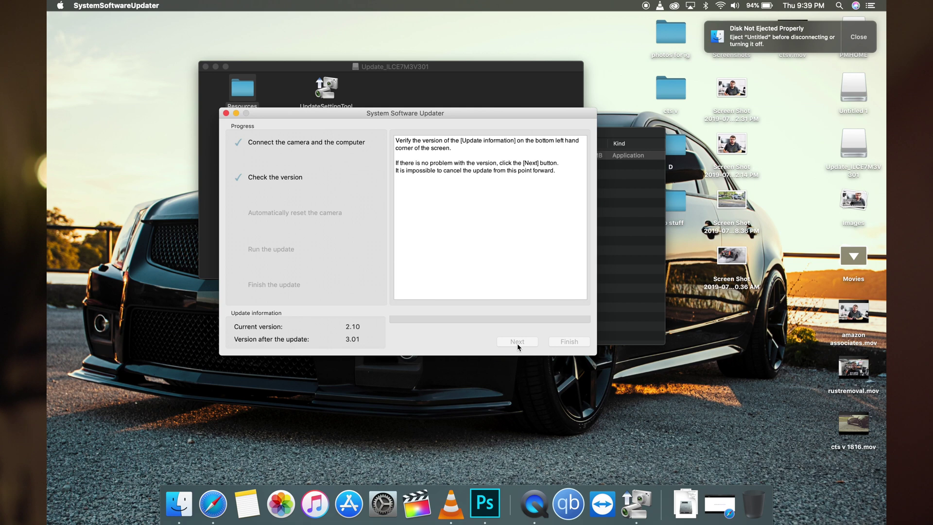